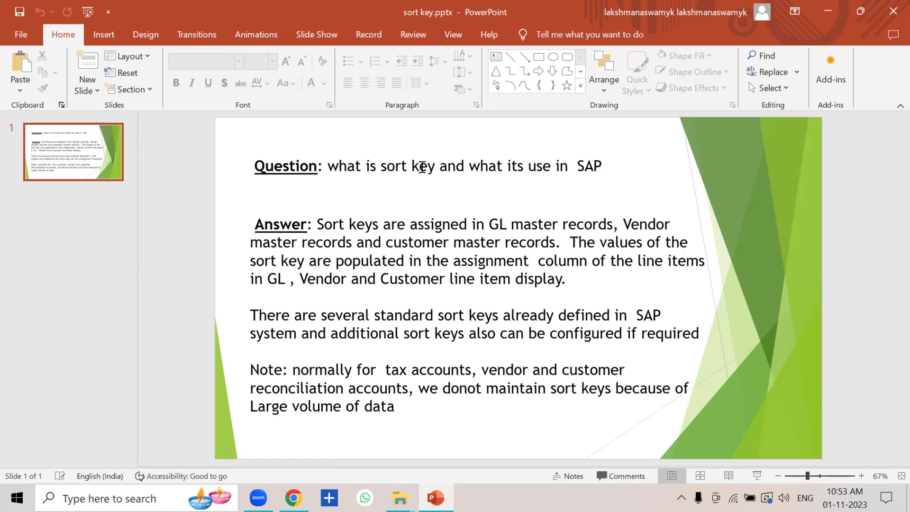
# - Highlight the question, the answer's opening and the assignment column text on the slide
pyautogui.moveTo(328, 167); pyautogui.dragTo(599, 173)
pyautogui.moveTo(316, 223); pyautogui.dragTo(613, 226)
pyautogui.moveTo(303, 242); pyautogui.dragTo(538, 246)
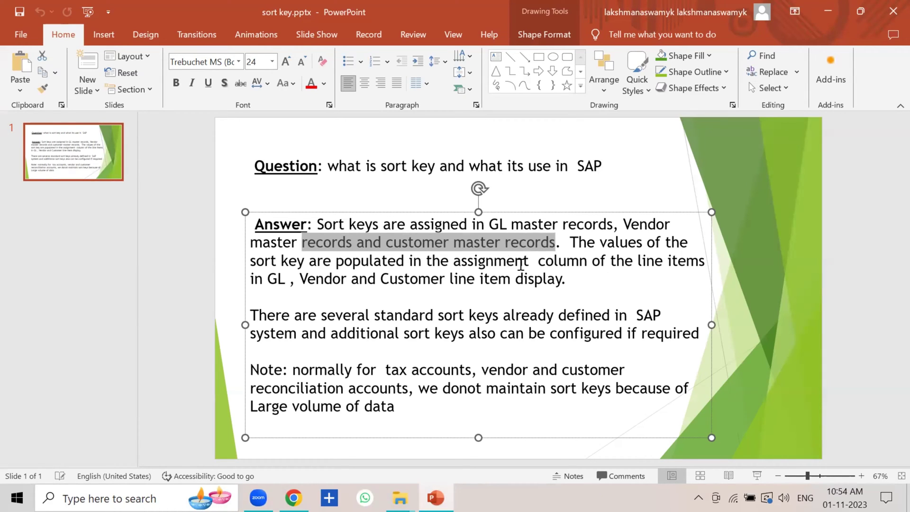
pyautogui.moveTo(405, 264); pyautogui.dragTo(693, 263)
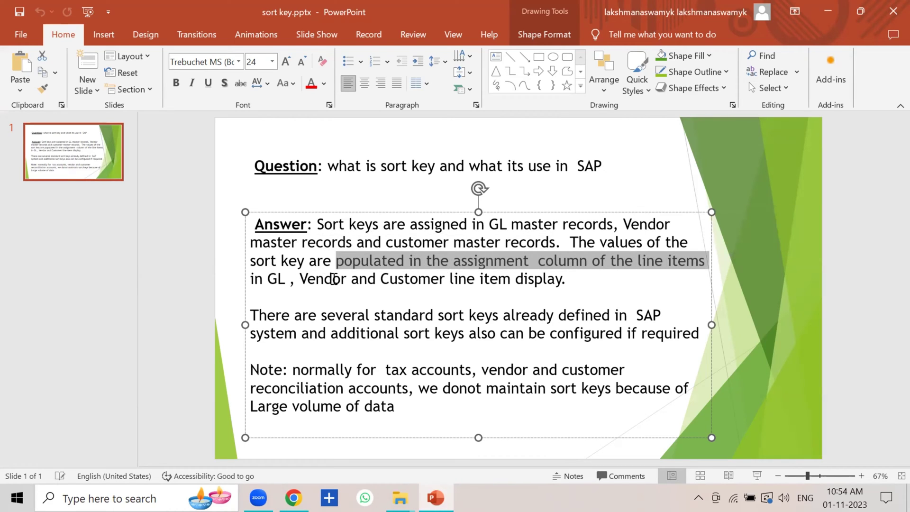
pyautogui.click(567, 279)
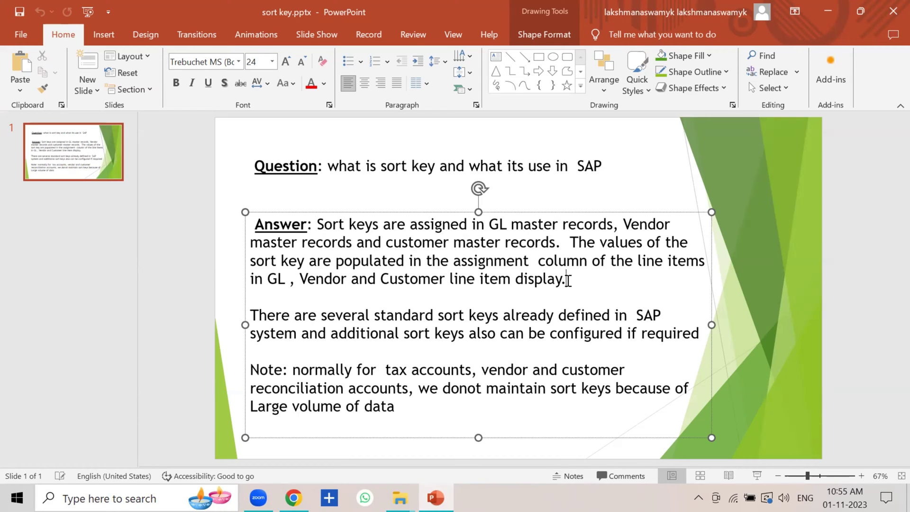
# - Minimize PowerPoint and start logging on to the sap ecc ehp8 system from SAP Logon
pyautogui.click(821, 12)
pyautogui.doubleClick(385, 330)
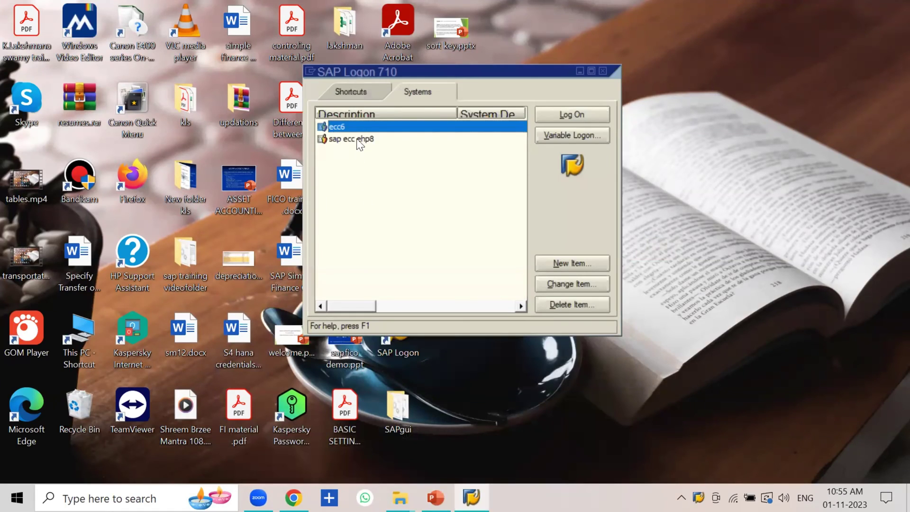
pyautogui.click(357, 139)
pyautogui.click(578, 115)
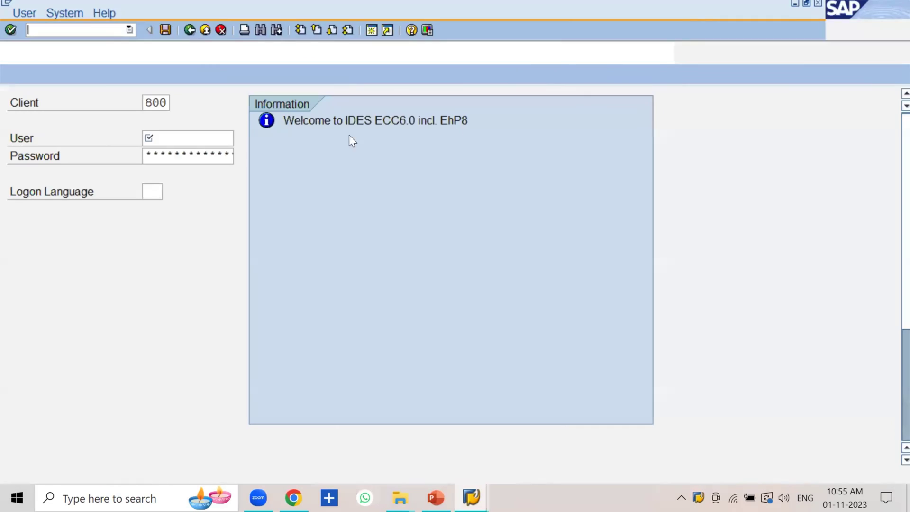
# - Enter the user name and password, resubmit the password, and acknowledge the logon message
pyautogui.write('lakshman')
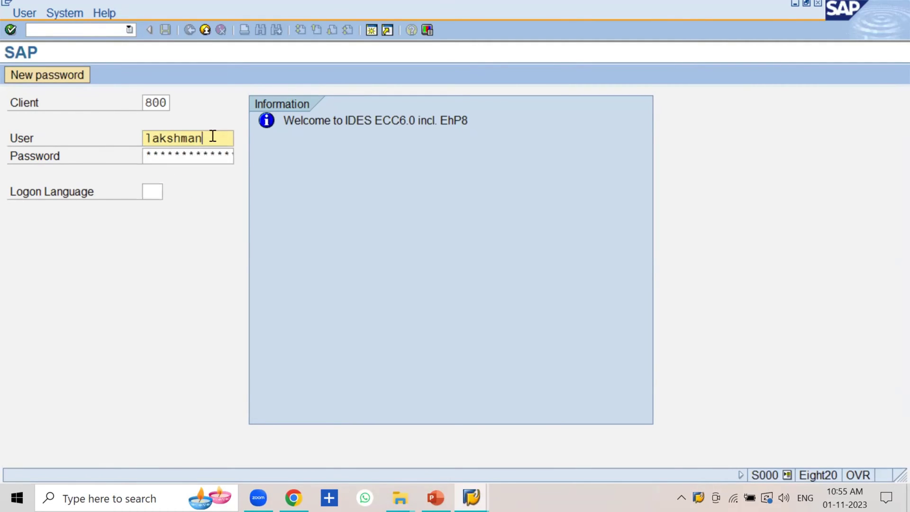
pyautogui.press('Tab')
pyautogui.write('********')
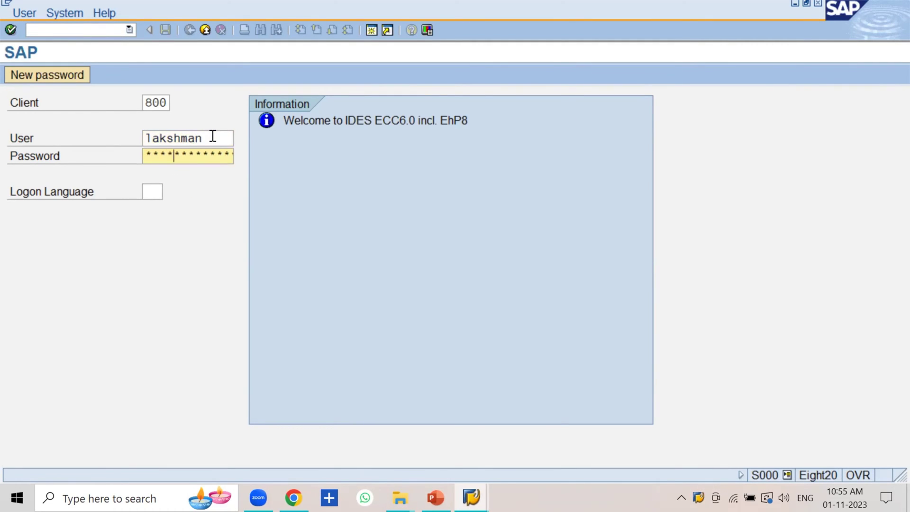
pyautogui.write('*')
pyautogui.press('Return')
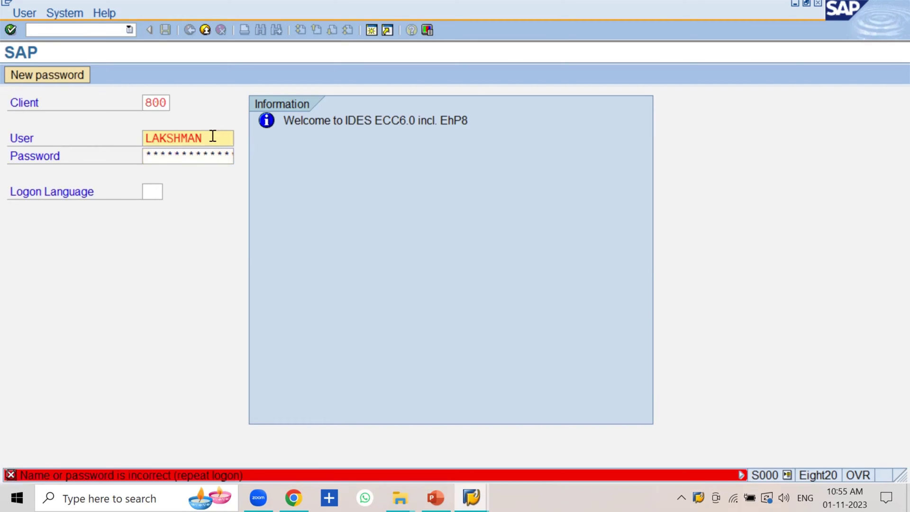
pyautogui.press('Tab')
pyautogui.write('*****')
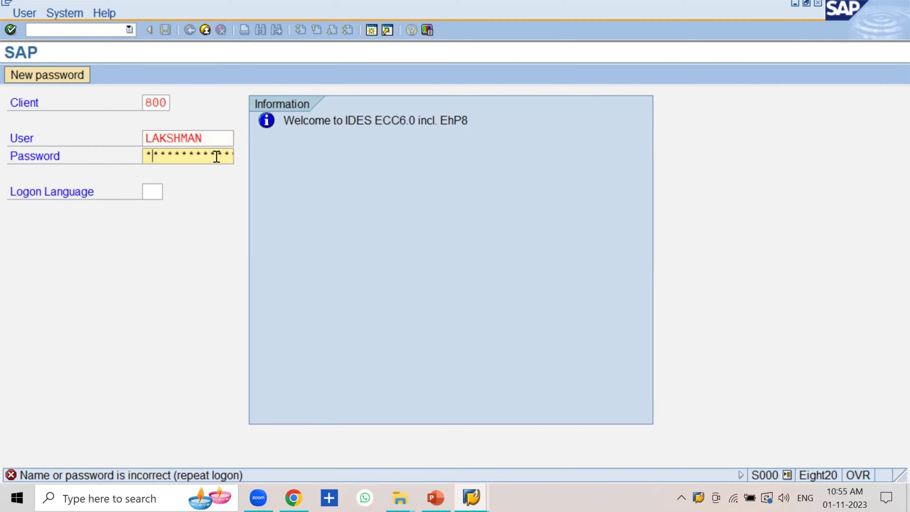
pyautogui.write('****')
pyautogui.press('Return')
pyautogui.click(86, 434)
# - Run /nFS00 and open account 100505's control data in change mode
pyautogui.write('/nfs00')
pyautogui.press('Return')
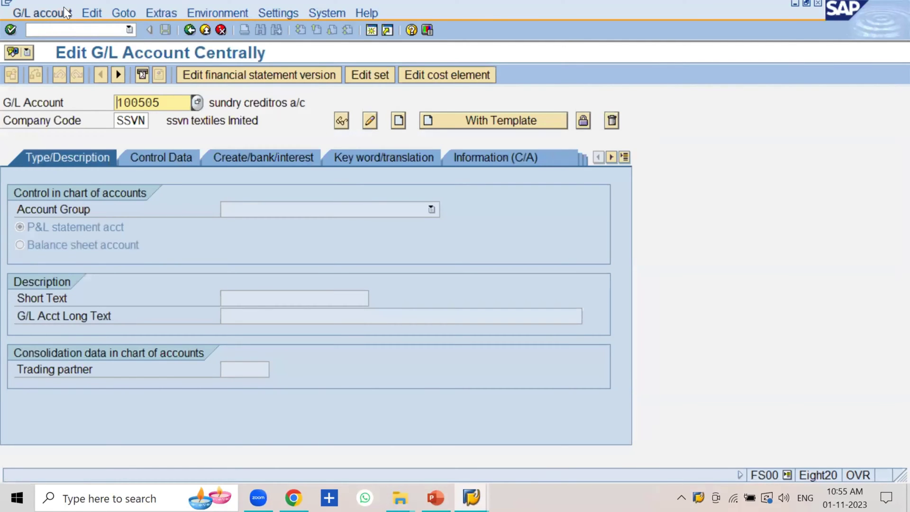
pyautogui.click(63, 9)
pyautogui.click(55, 83)
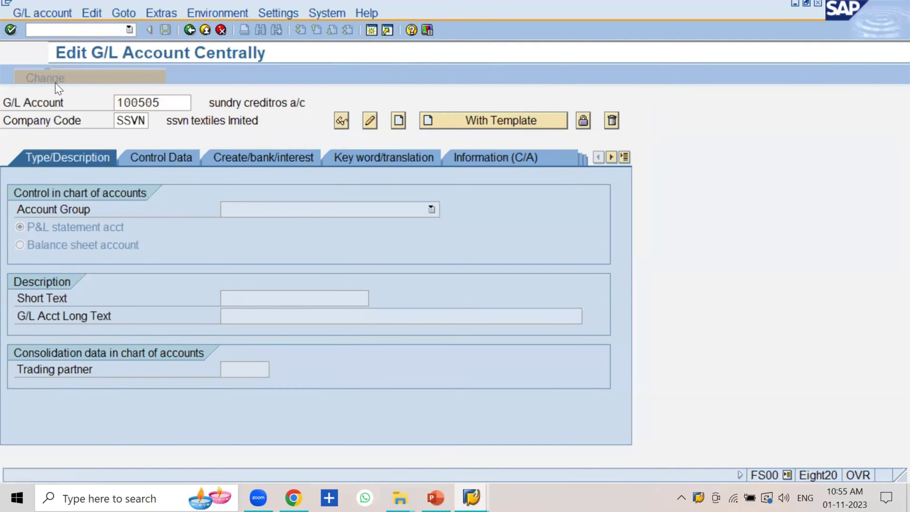
pyautogui.click(149, 159)
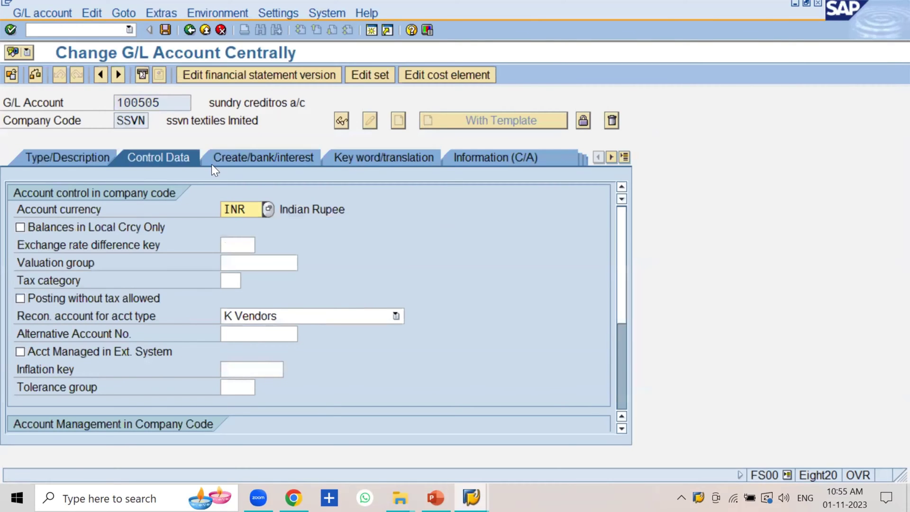
# - Restart FS00 and replace the G/L account number with 200100
pyautogui.click(113, 29)
pyautogui.write('/nfs00')
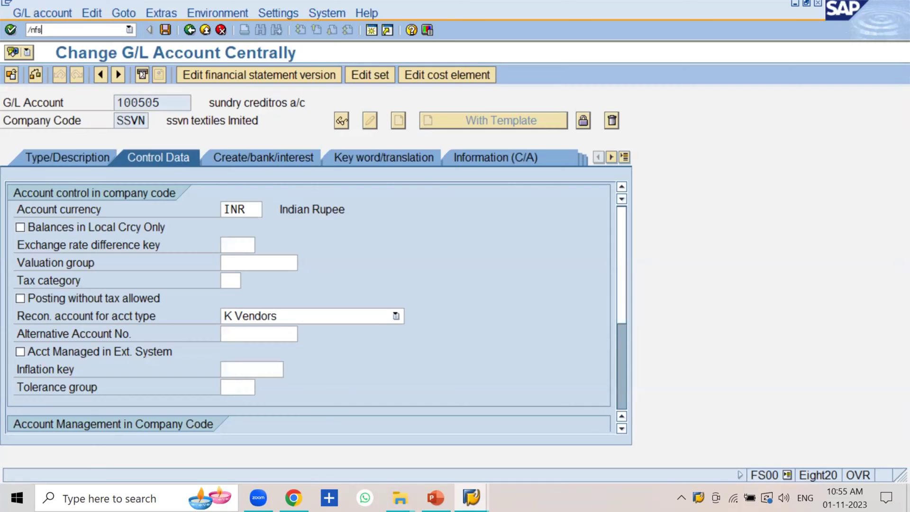
pyautogui.press('Return')
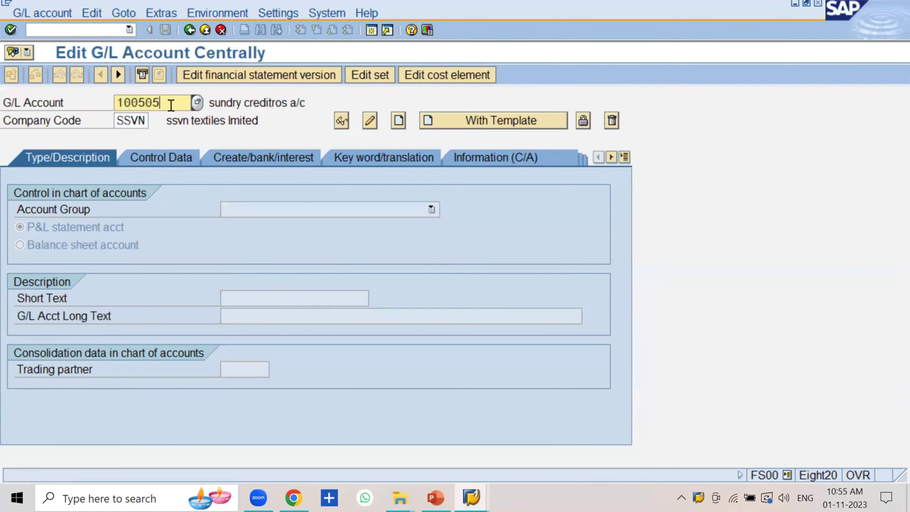
pyautogui.click(174, 103)
pyautogui.press('BackSpace')
pyautogui.press('BackSpace')
pyautogui.press('BackSpace')
pyautogui.press('BackSpace')
pyautogui.press('BackSpace')
pyautogui.press('BackSpace')
pyautogui.write('200100')
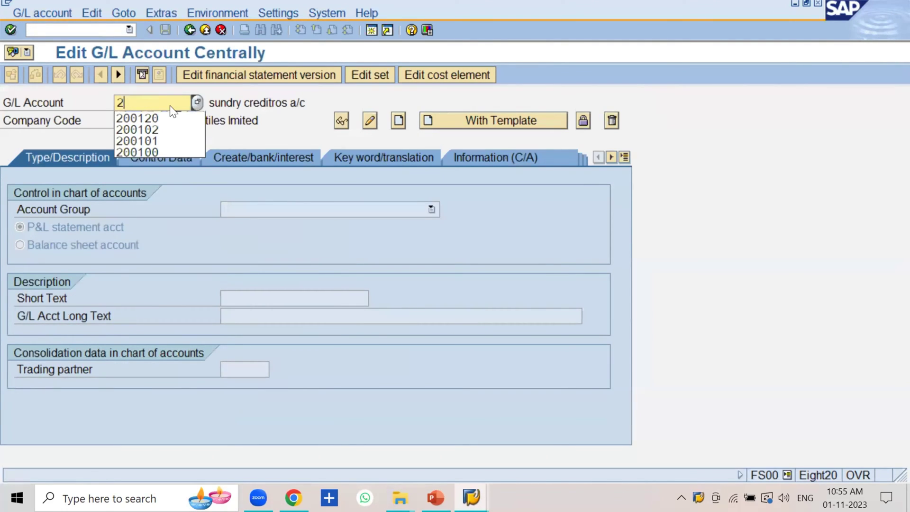
# - Open account 200100 for change and scroll its Control Data to the Sort key field
pyautogui.click(30, 13)
pyautogui.click(43, 76)
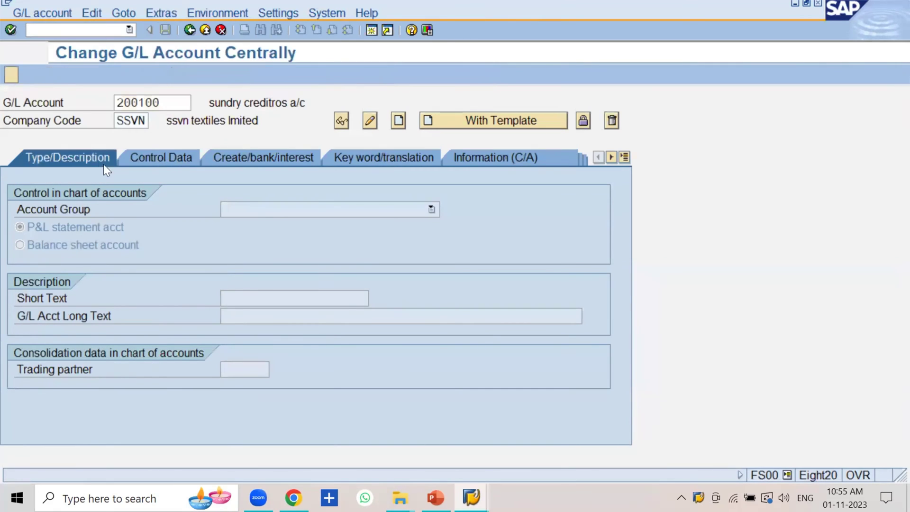
pyautogui.click(167, 163)
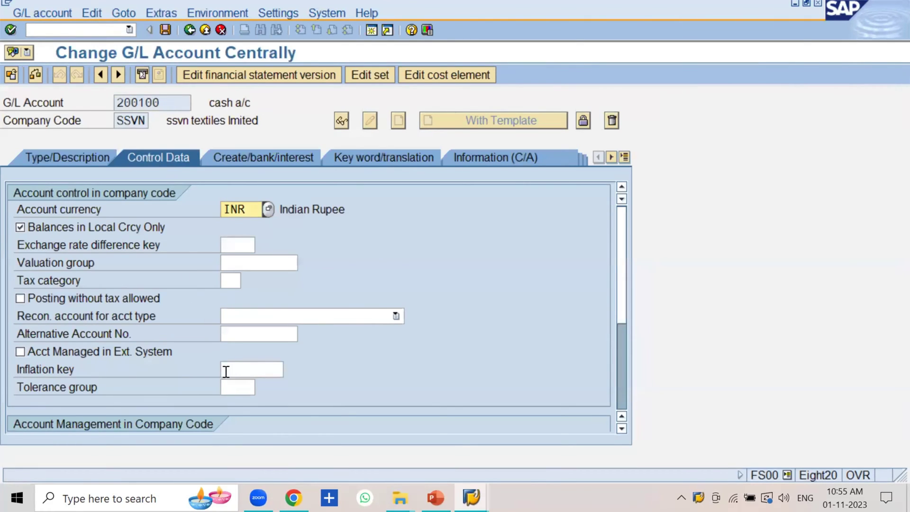
pyautogui.scroll(-2, 225, 370)
pyautogui.scroll(-1, 224, 371)
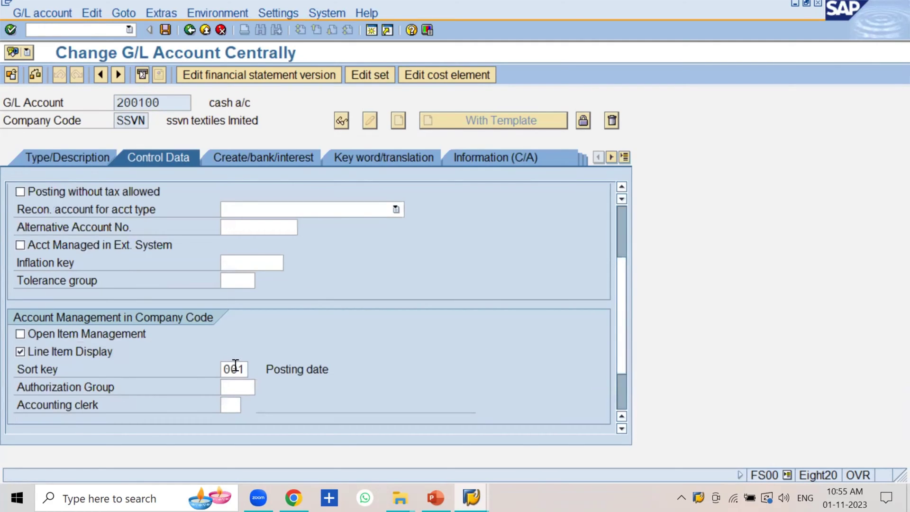
pyautogui.click(249, 368)
# - List the possible sort keys and compare 001 Posting date with 003 Document date
pyautogui.click(250, 368)
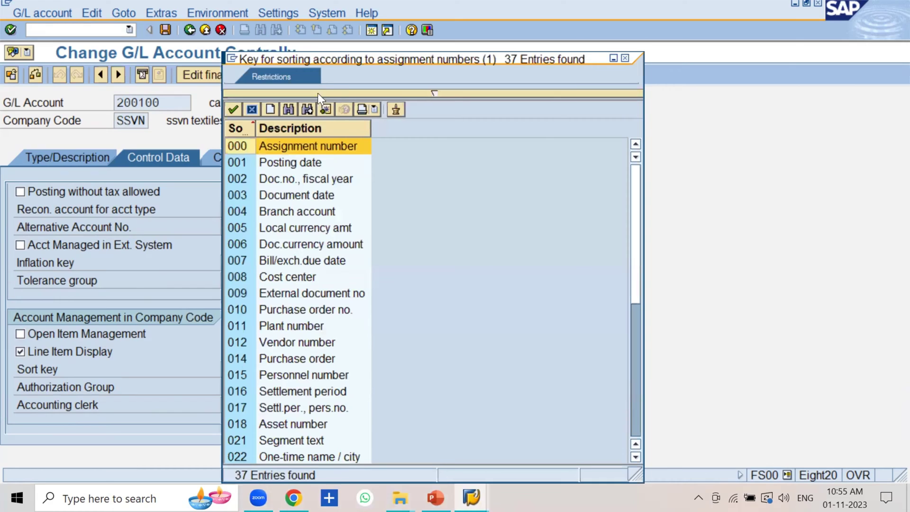
pyautogui.moveTo(321, 54); pyautogui.dragTo(441, 17)
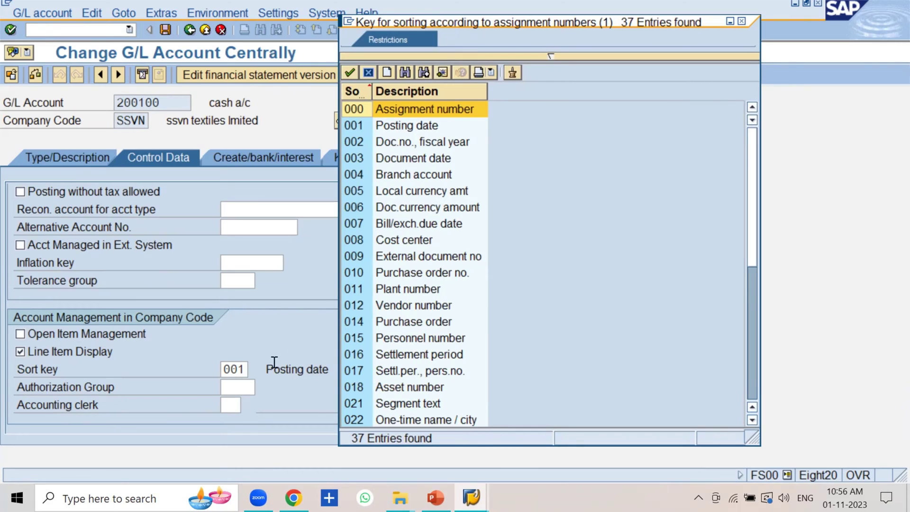
pyautogui.click(244, 372)
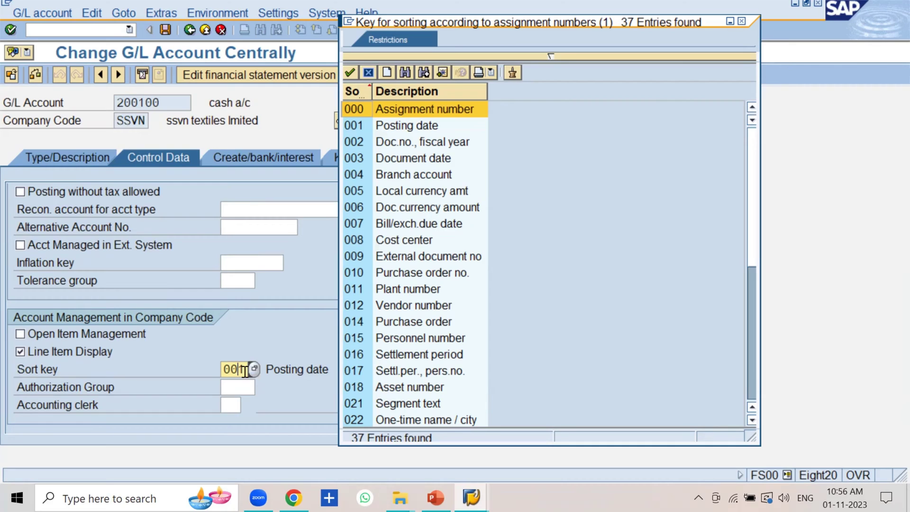
pyautogui.click(399, 124)
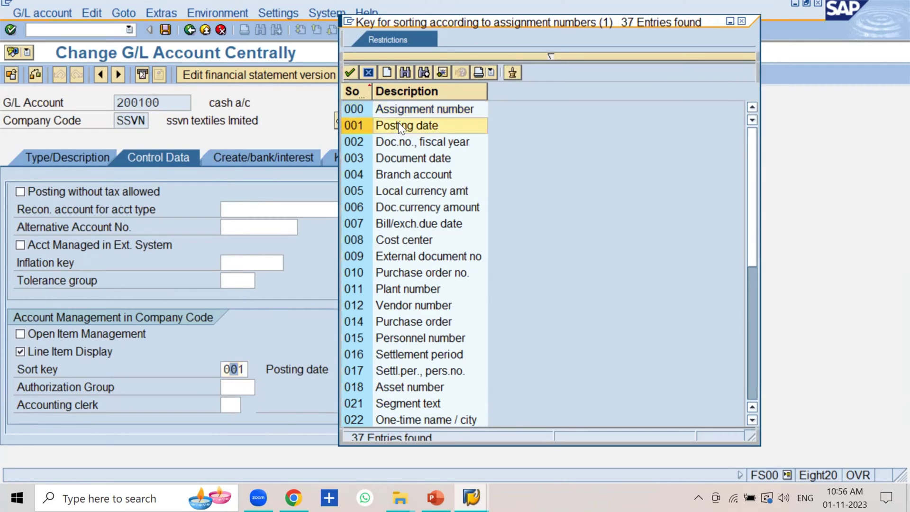
pyautogui.click(247, 368)
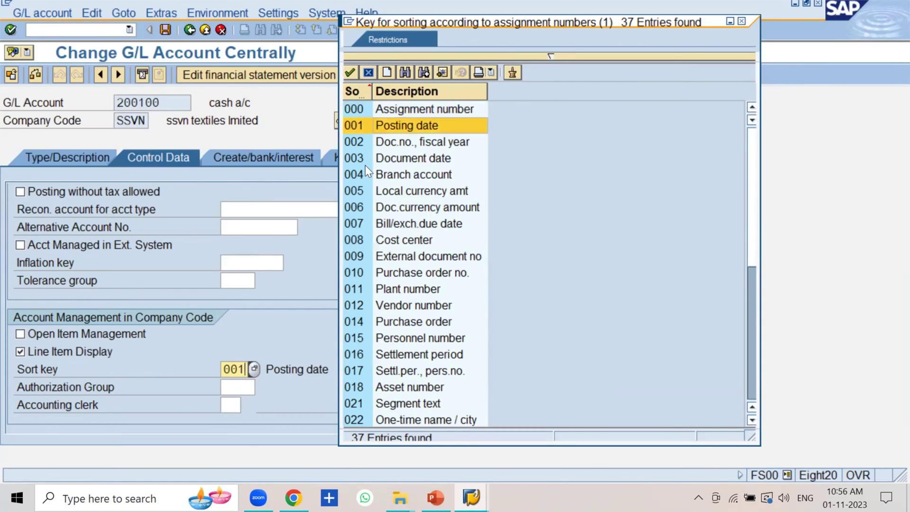
pyautogui.click(386, 158)
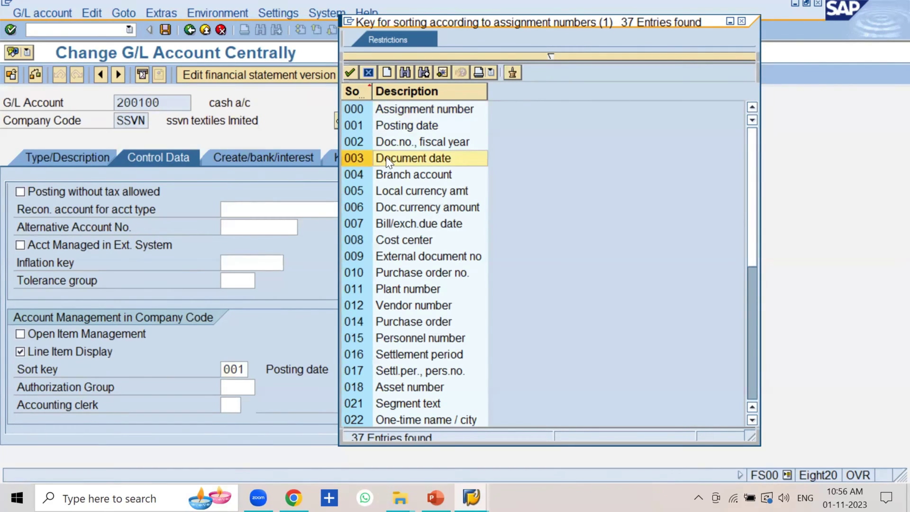
pyautogui.click(246, 369)
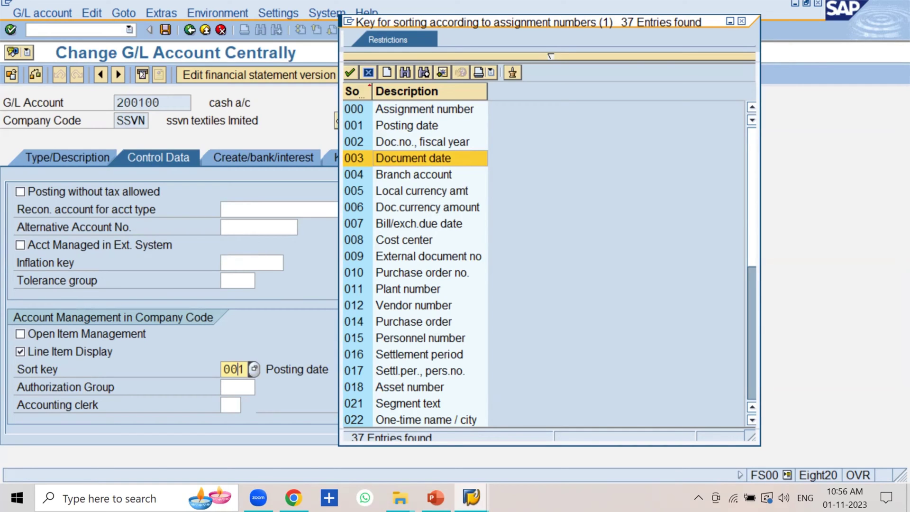
# - Highlight the assignment column wording on the PowerPoint slide, then minimize PowerPoint
pyautogui.hotkey('alt', 'Tab')
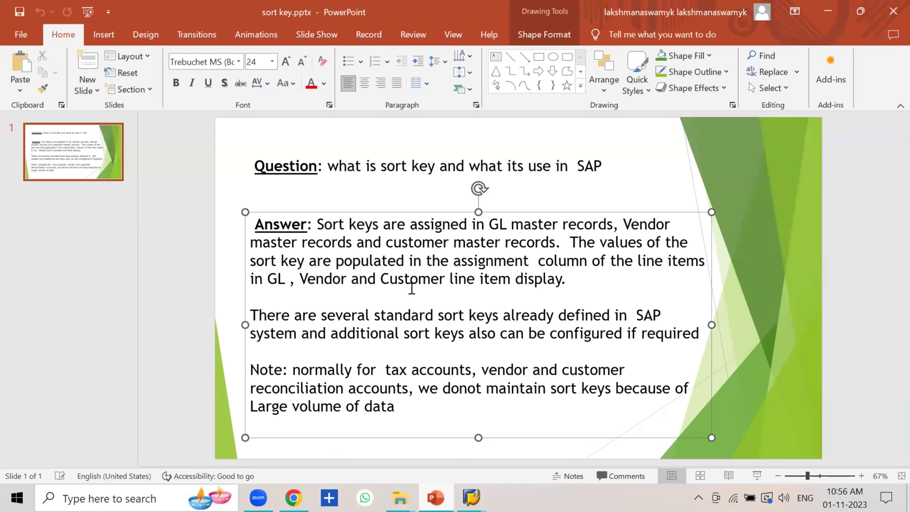
pyautogui.moveTo(454, 261); pyautogui.dragTo(679, 264)
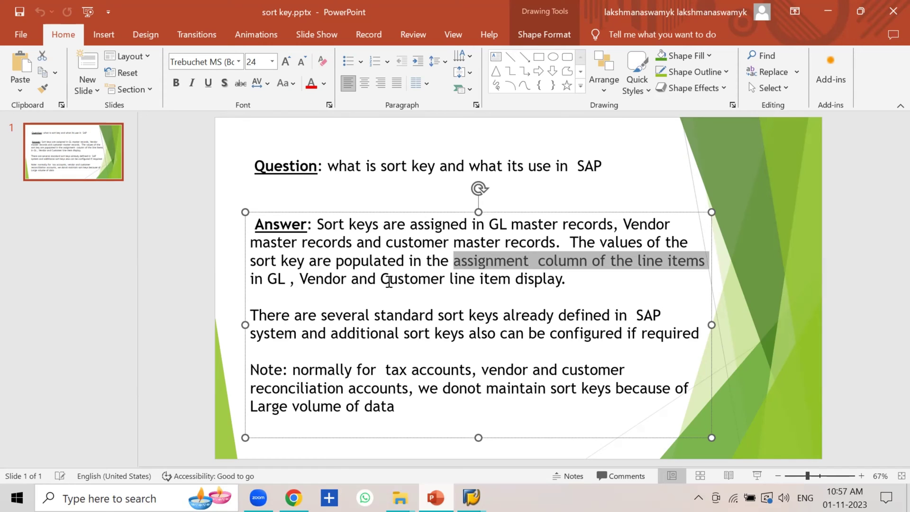
pyautogui.click(573, 281)
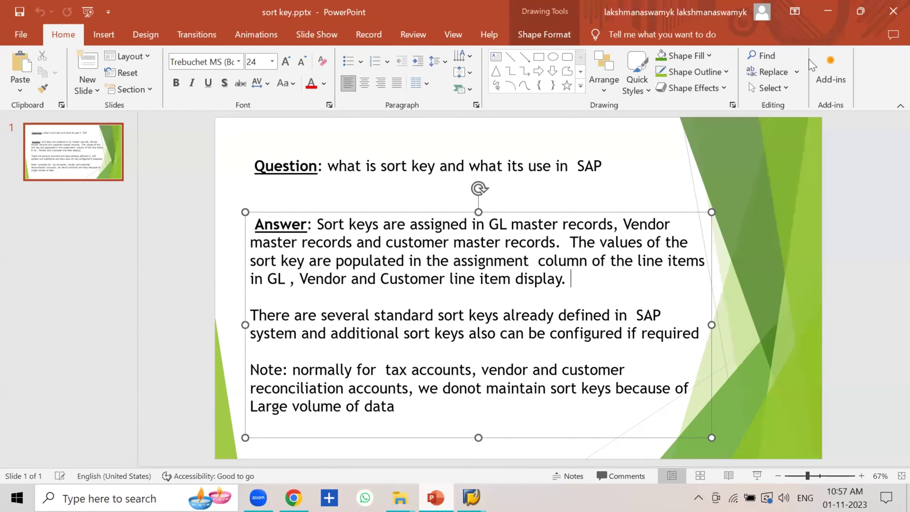
pyautogui.click(811, 7)
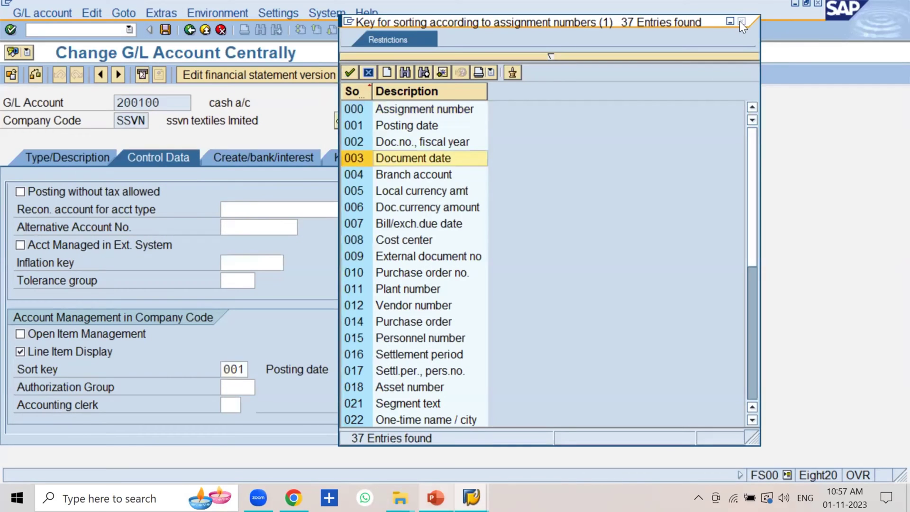
# - Close the sort key list and start transaction /nFBL3N
pyautogui.click(741, 22)
pyautogui.write('/nf')
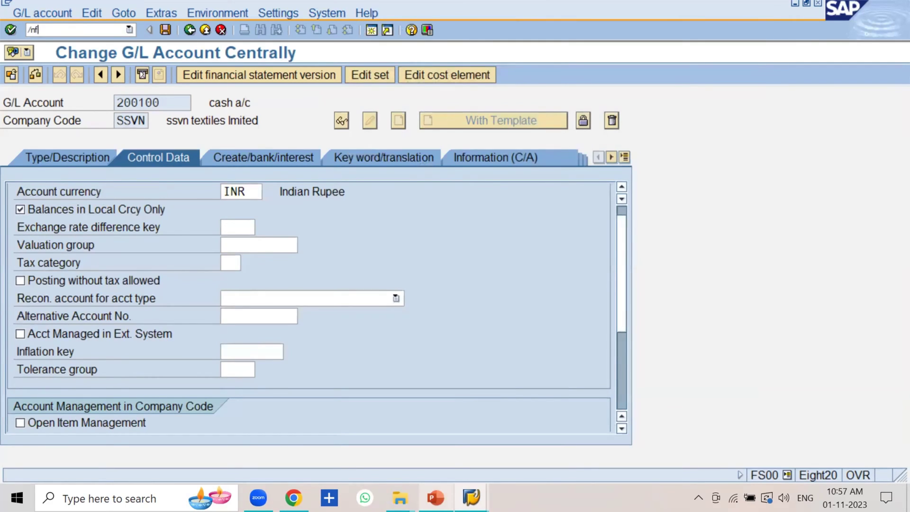
pyautogui.write('bl3n')
pyautogui.press('Return')
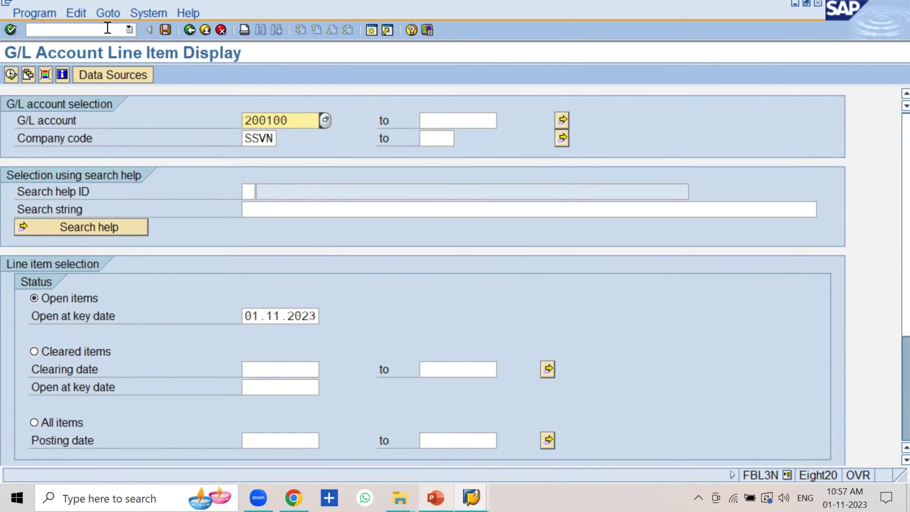
# - Execute FBL3N for account 200100 and review Assignment values such as 20230401
pyautogui.click(16, 72)
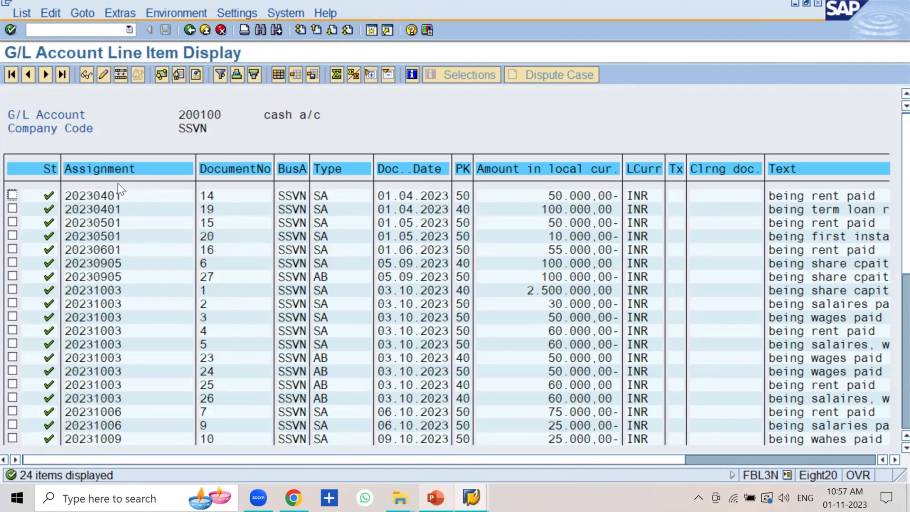
pyautogui.click(194, 117)
pyautogui.click(114, 196)
# - Rerun the line item report for G/L account 100505 in company code SSBN
pyautogui.click(189, 30)
pyautogui.press('BackSpace')
pyautogui.press('BackSpace')
pyautogui.press('BackSpace')
pyautogui.press('BackSpace')
pyautogui.press('BackSpace')
pyautogui.press('BackSpace')
pyautogui.write('1005')
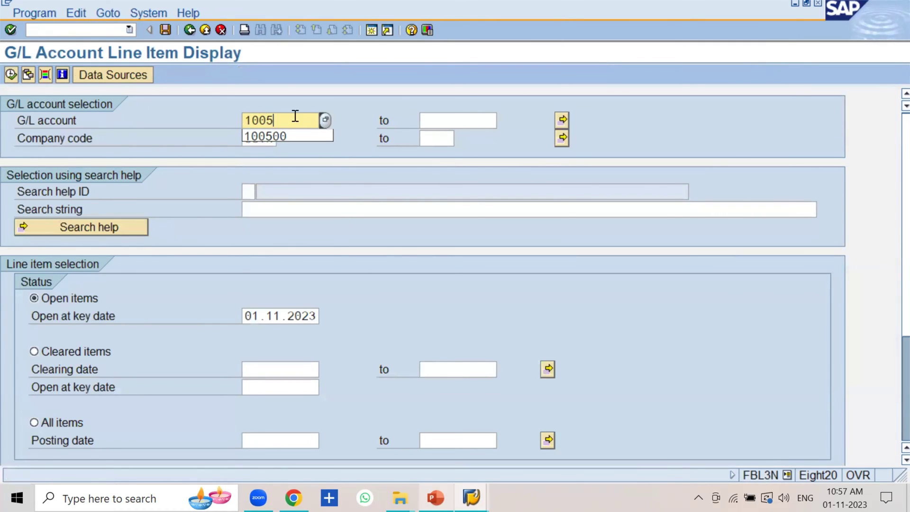
pyautogui.write('05')
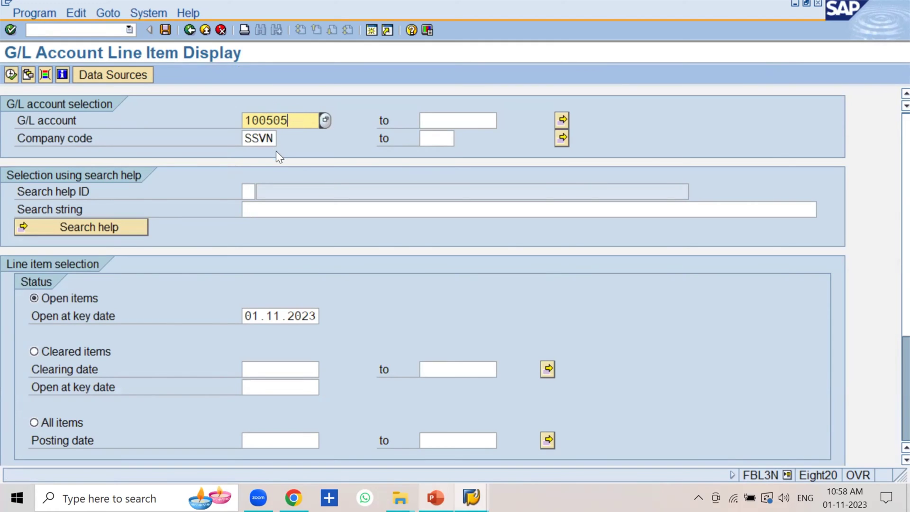
pyautogui.click(276, 138)
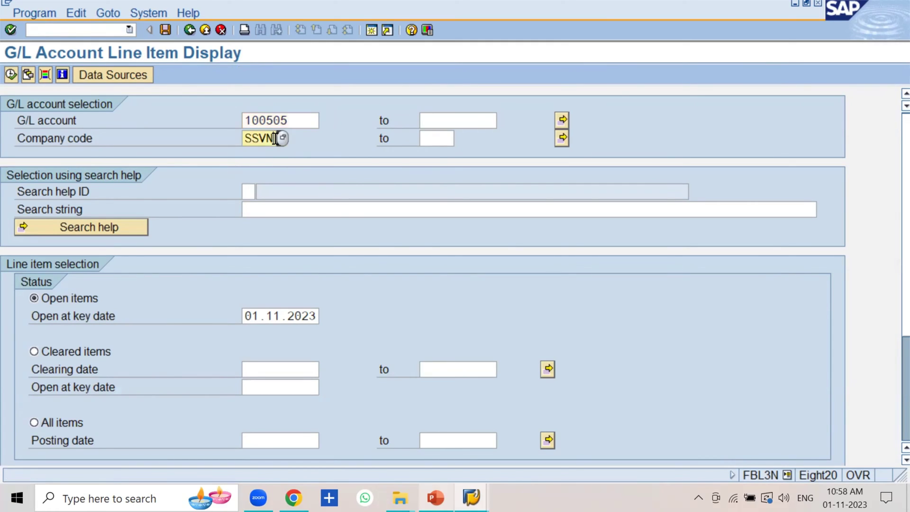
pyautogui.press('BackSpace')
pyautogui.press('BackSpace')
pyautogui.write('bn')
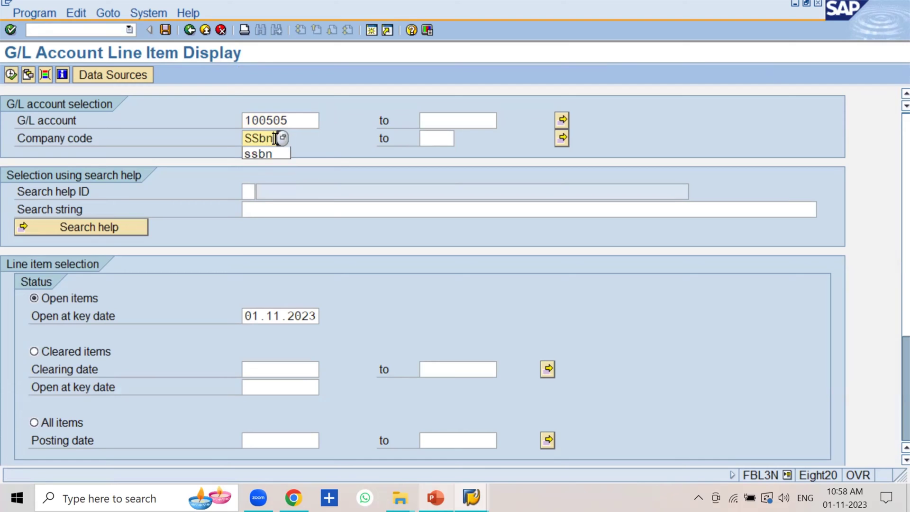
pyautogui.click(16, 74)
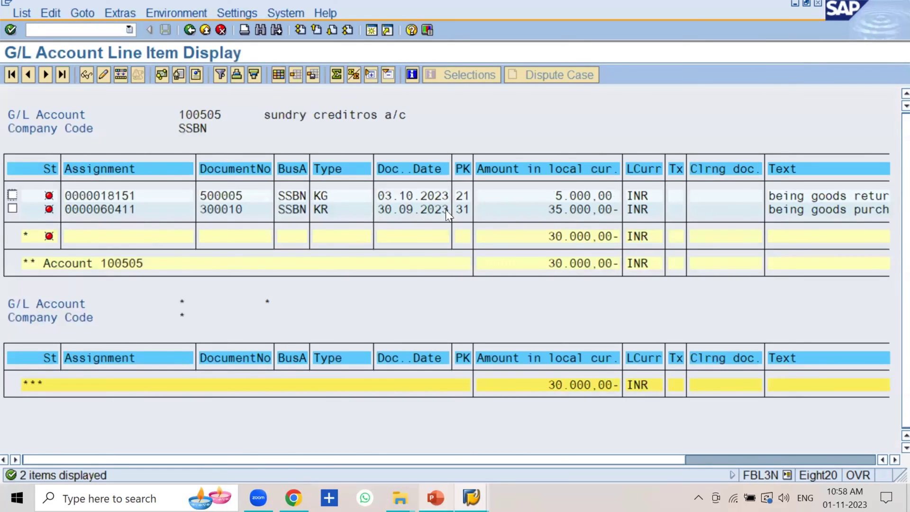
pyautogui.click(582, 196)
pyautogui.click(122, 198)
pyautogui.click(184, 115)
pyautogui.click(218, 116)
pyautogui.click(139, 198)
pyautogui.hotkey('alt', 'Tab')
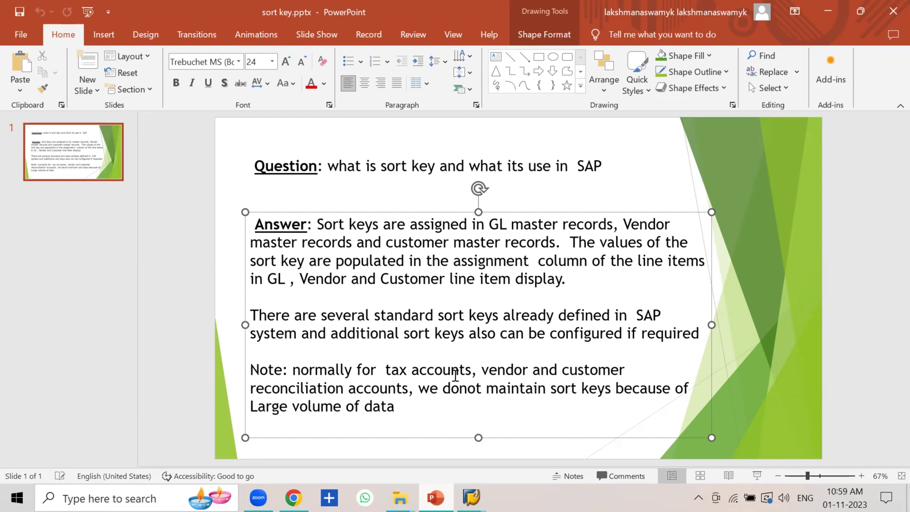
# - Highlight 'vendor and customer' in the slide's Note, then minimize PowerPoint
pyautogui.click(472, 371)
pyautogui.moveTo(482, 370); pyautogui.dragTo(625, 371)
pyautogui.click(413, 386)
pyautogui.click(827, 9)
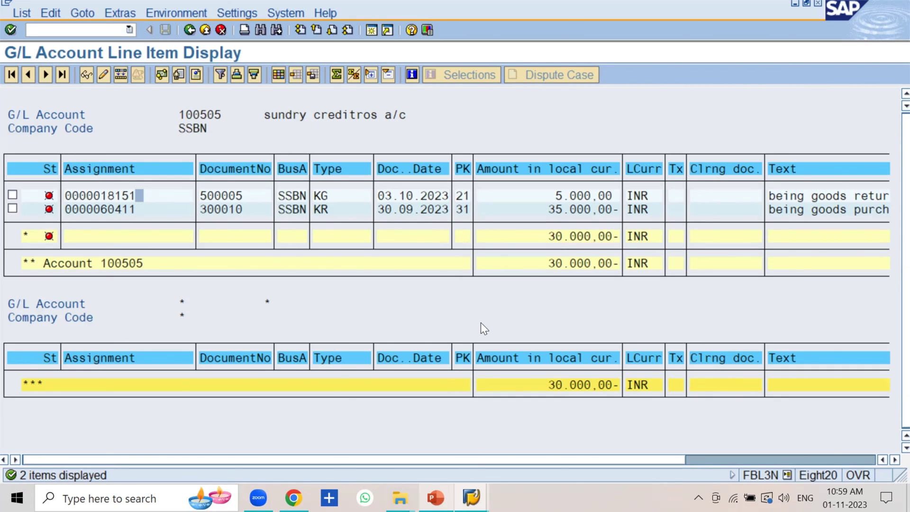
# - Return to the main menu and open account 100505 for change in G/L account maintenance
pyautogui.click(190, 30)
pyautogui.click(190, 31)
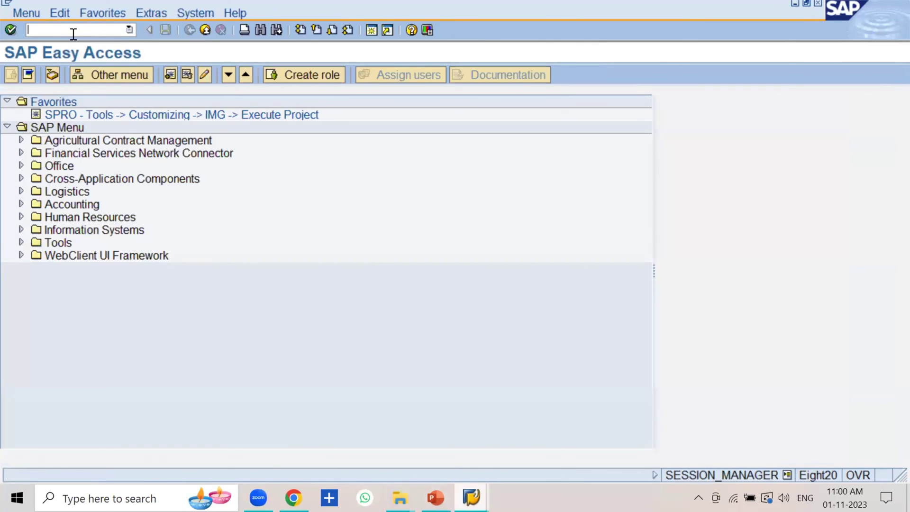
pyautogui.write('se16n')
pyautogui.press('Return')
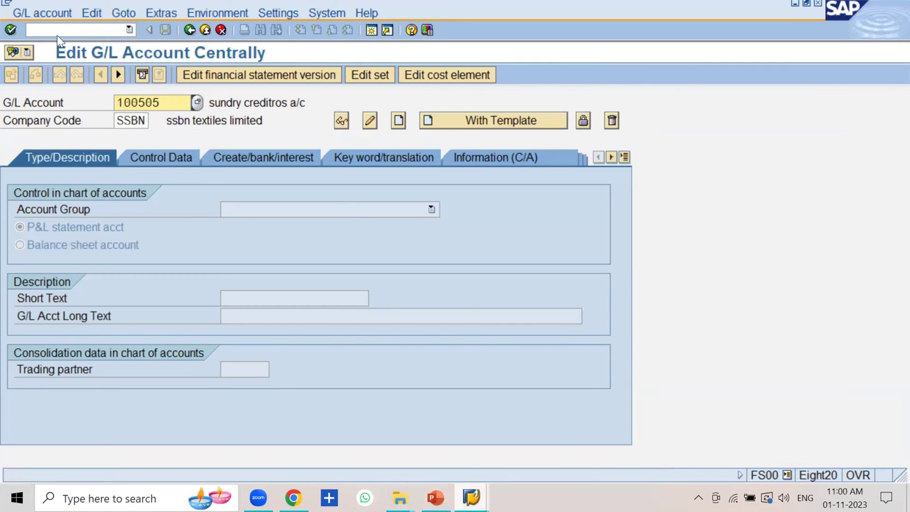
pyautogui.click(39, 13)
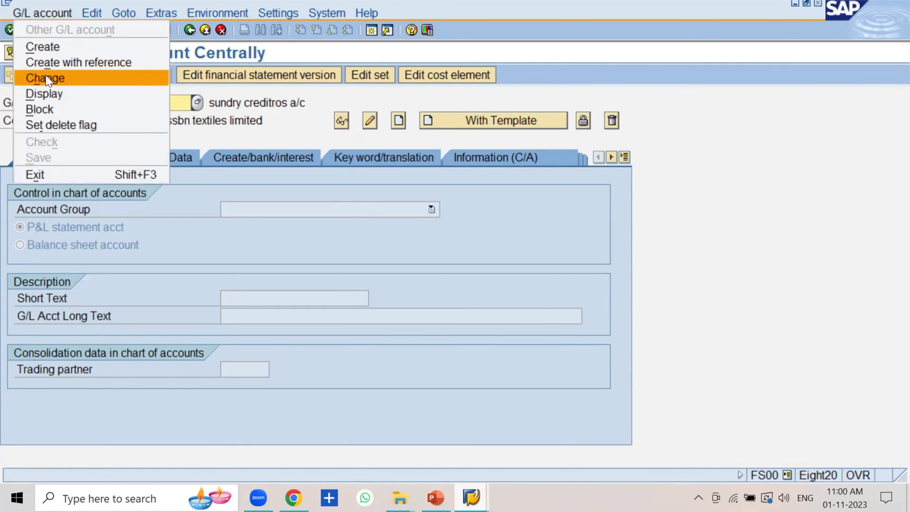
pyautogui.click(45, 78)
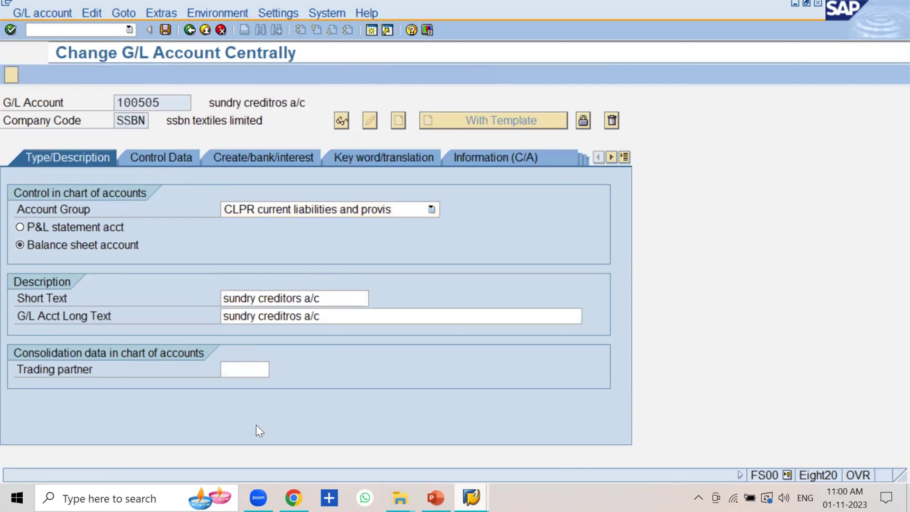
# - Show Control Data with sort key 012 and open F1 help on Line Item Display
pyautogui.hotkey('ctrl', 'pagedown')
pyautogui.scroll(-5, 245, 399)
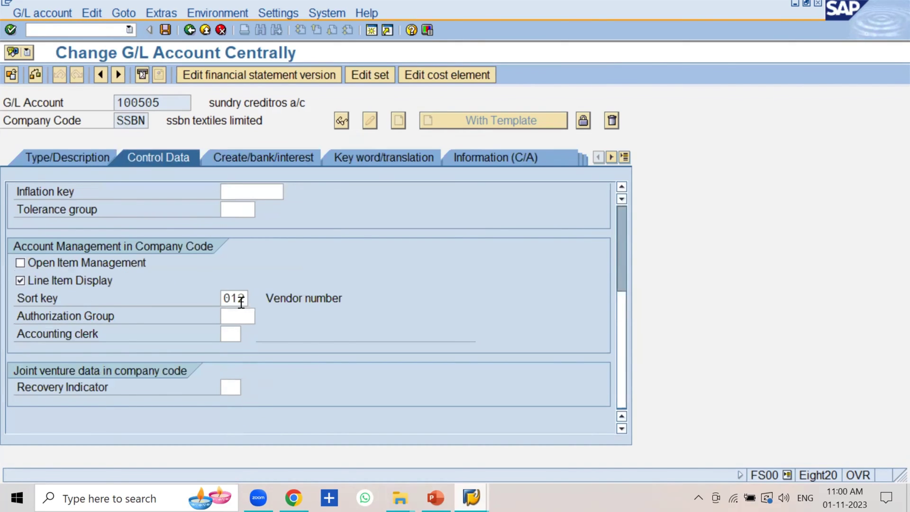
pyautogui.click(246, 299)
pyautogui.click(52, 276)
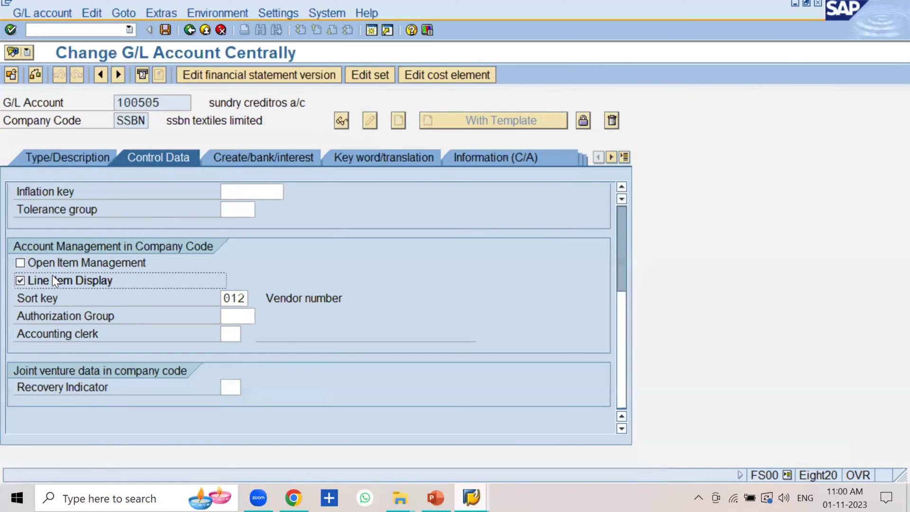
pyautogui.press('F1')
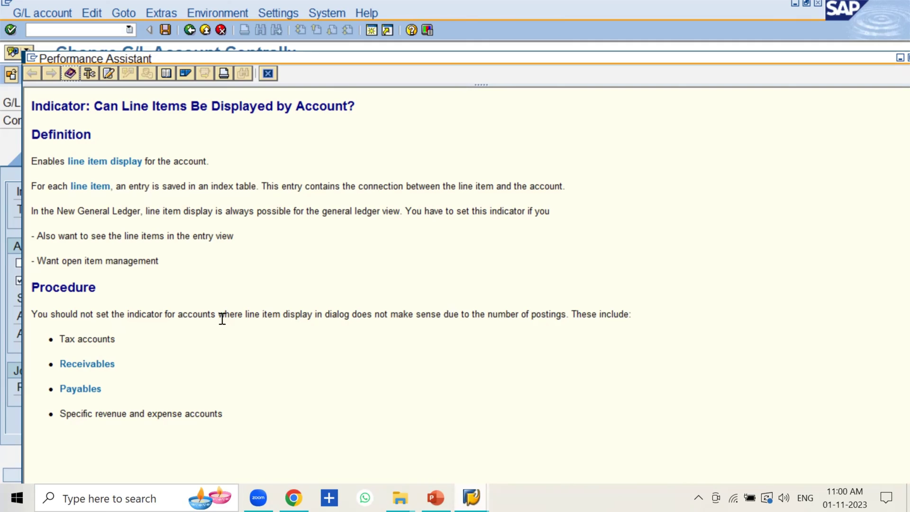
# - Highlight the Procedure sentence in the help, then close the Performance Assistant
pyautogui.moveTo(221, 318); pyautogui.dragTo(565, 318)
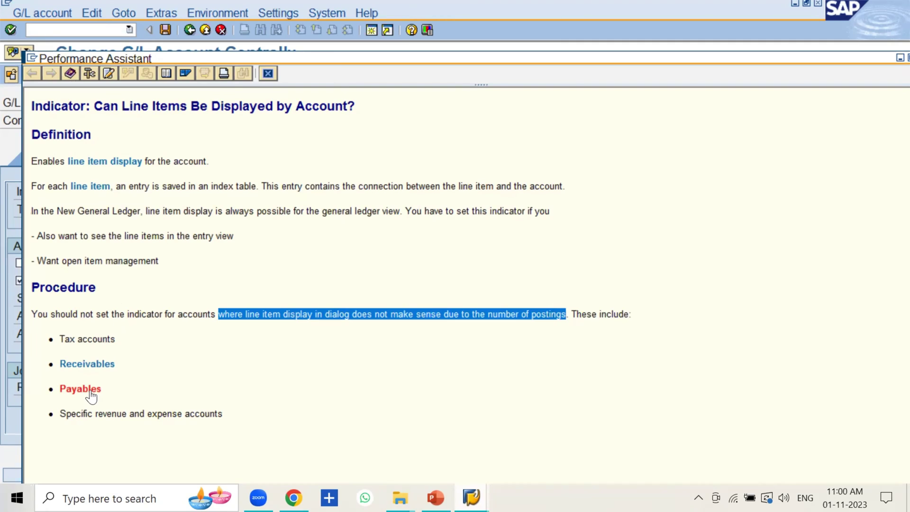
pyautogui.click(268, 73)
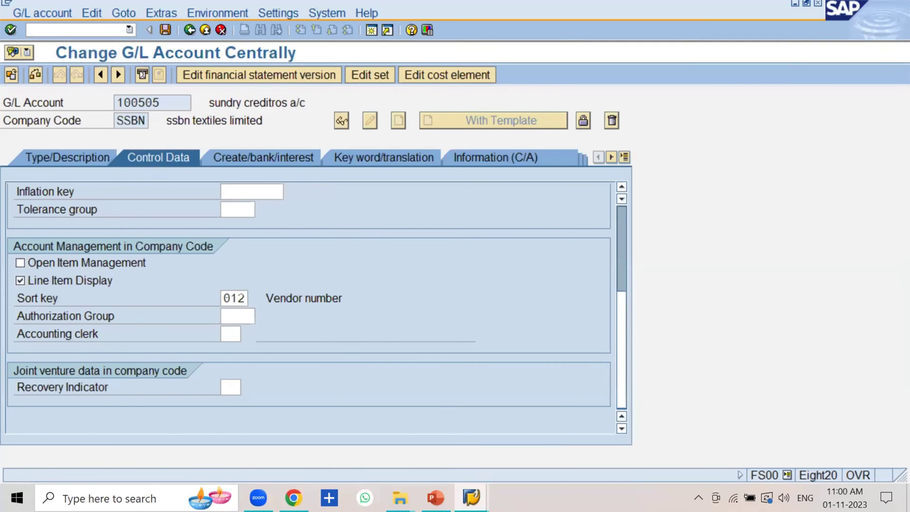
# - Highlight the Answer phrases on GL master sort keys, the Assignment column, and standard and additional sort keys
pyautogui.hotkey('alt', 'Tab')
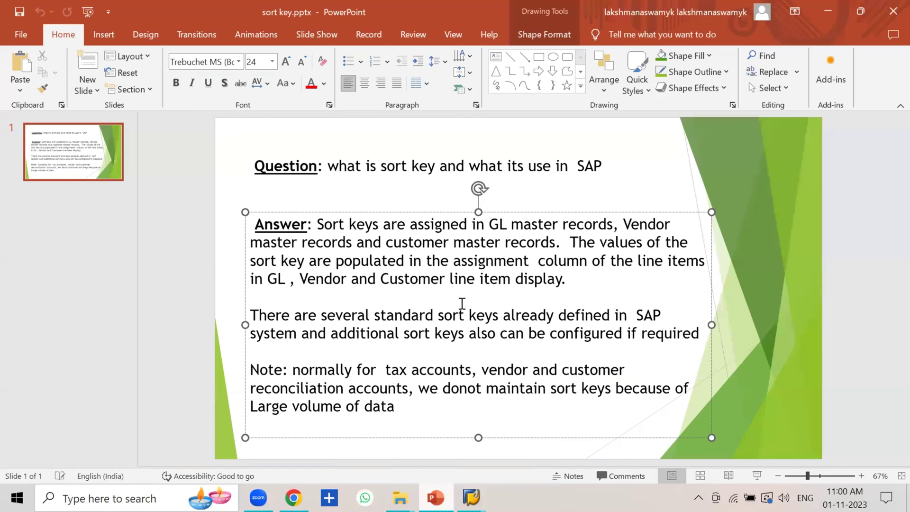
pyautogui.moveTo(384, 227); pyautogui.dragTo(608, 228)
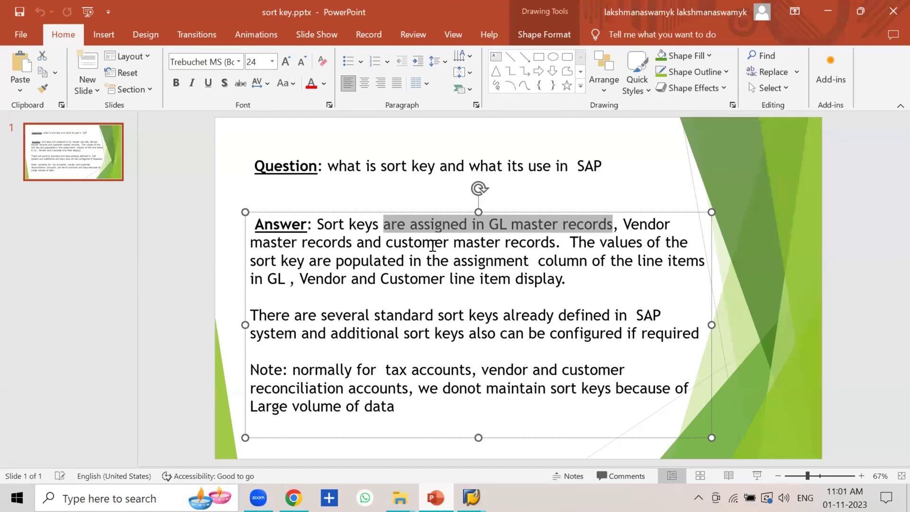
pyautogui.click(556, 241)
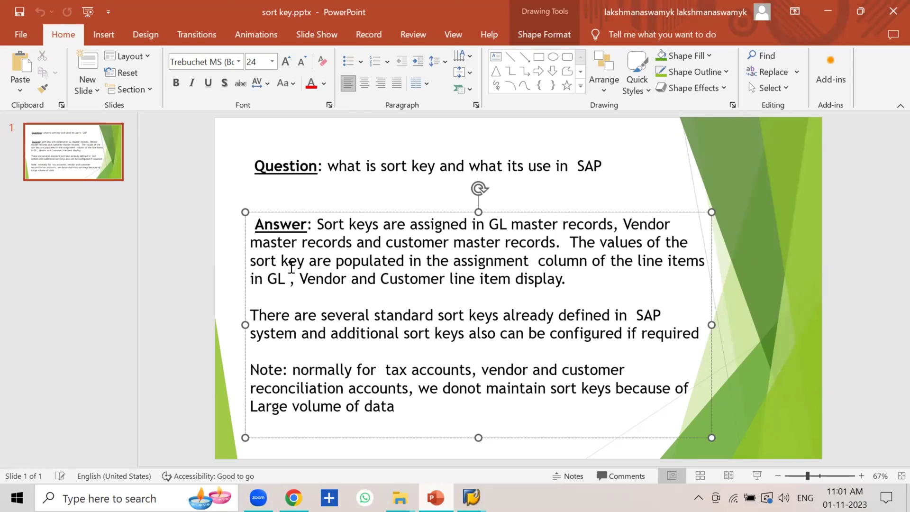
pyautogui.moveTo(426, 262); pyautogui.dragTo(707, 262)
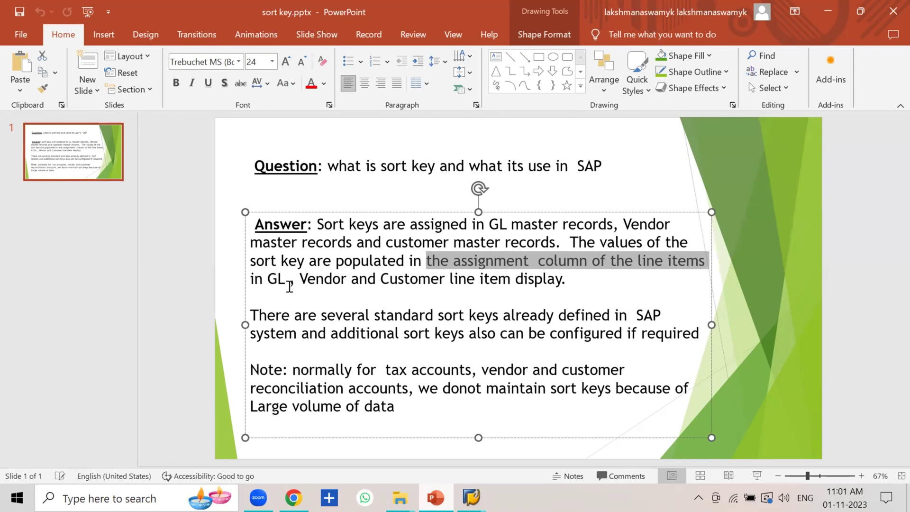
pyautogui.click(562, 280)
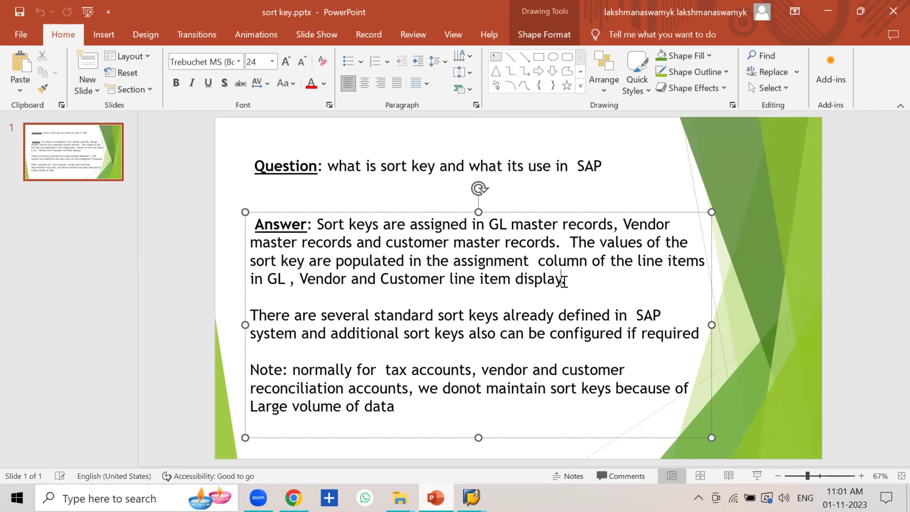
pyautogui.moveTo(274, 315); pyautogui.dragTo(647, 322)
pyautogui.click(326, 339)
pyautogui.moveTo(326, 340); pyautogui.dragTo(697, 337)
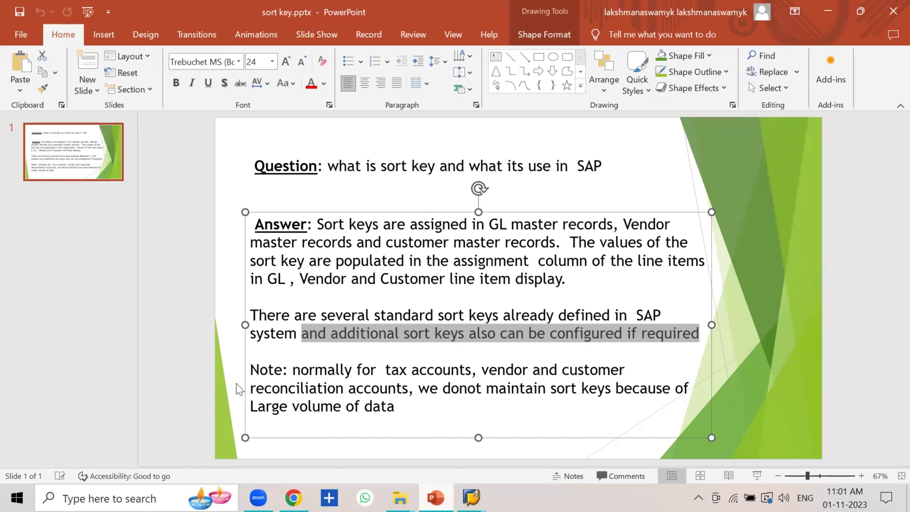
# - Highlight the Note that tax, vendor and customer accounts keep no sort keys, then select all answer text
pyautogui.moveTo(253, 374); pyautogui.dragTo(404, 411)
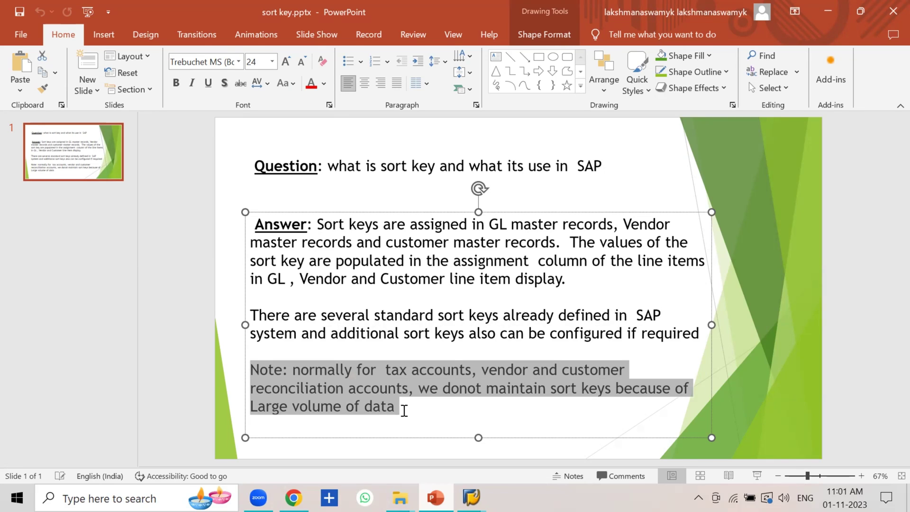
pyautogui.click(361, 371)
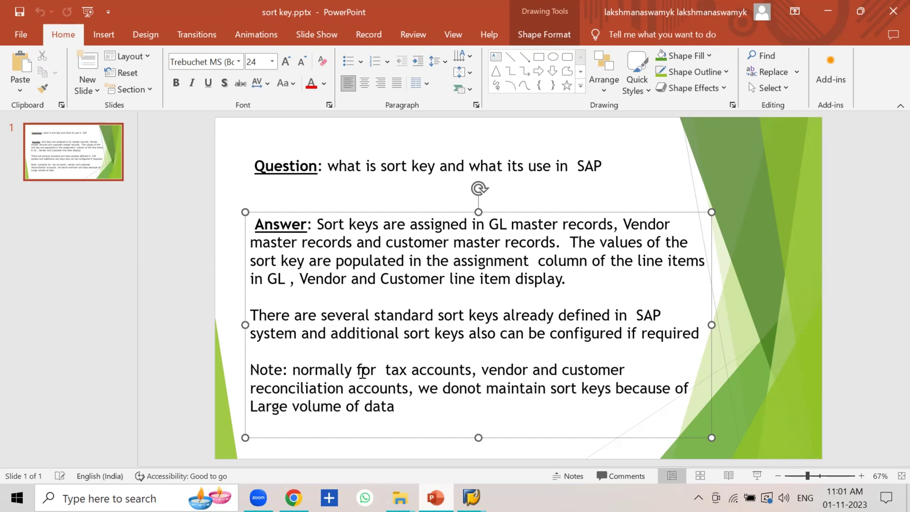
pyautogui.moveTo(286, 371); pyautogui.dragTo(618, 372)
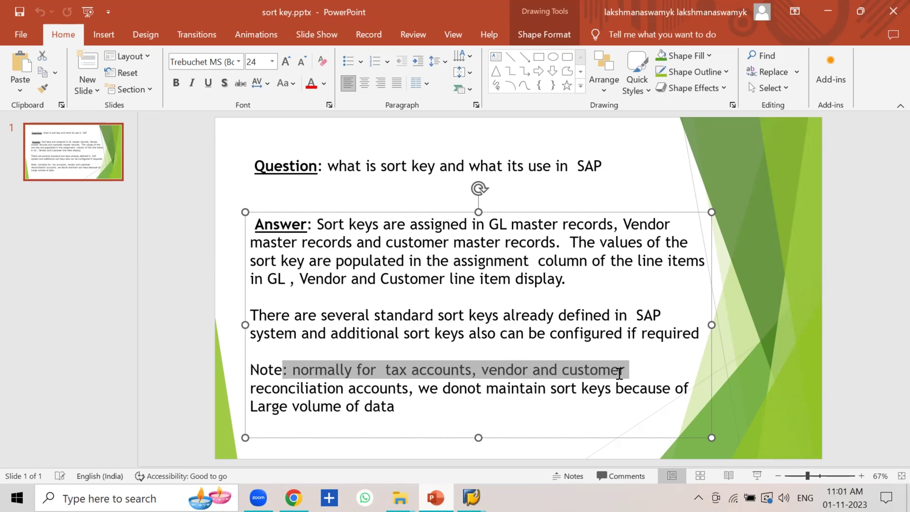
pyautogui.click(419, 390)
pyautogui.moveTo(419, 390); pyautogui.dragTo(690, 390)
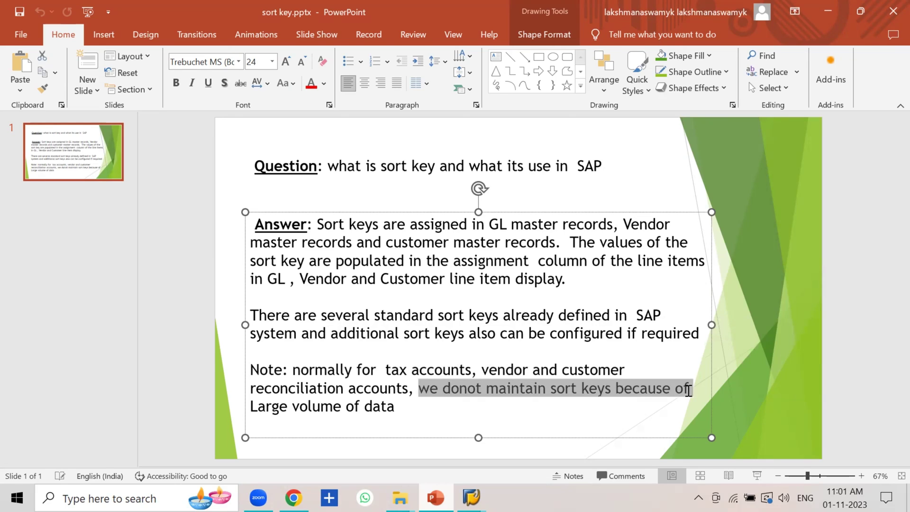
pyautogui.click(403, 406)
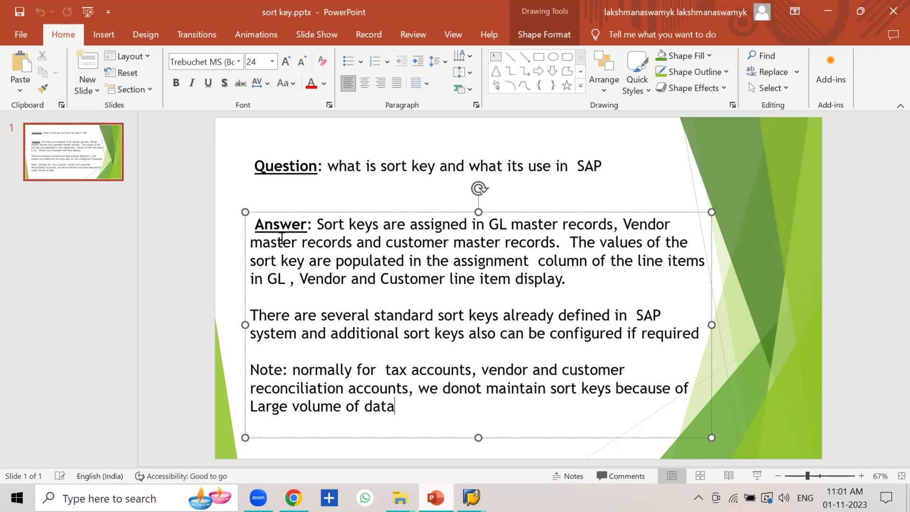
pyautogui.moveTo(269, 226); pyautogui.dragTo(399, 418)
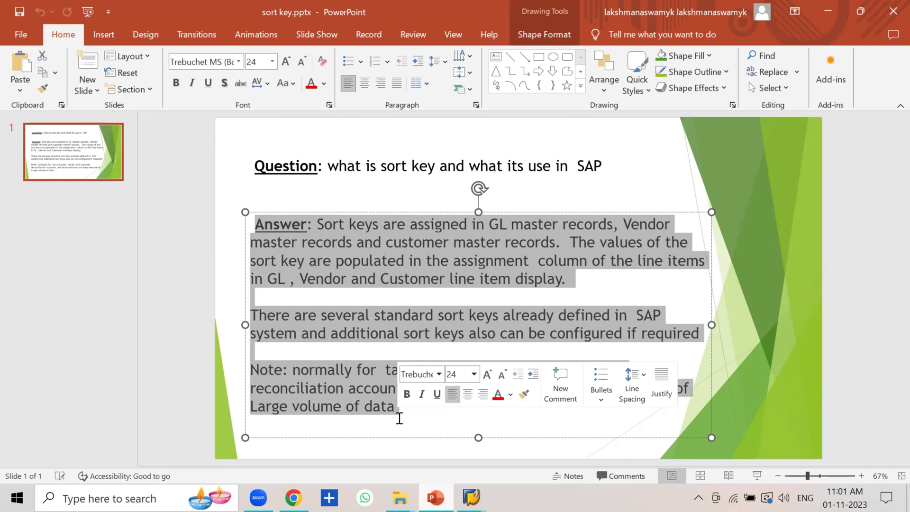